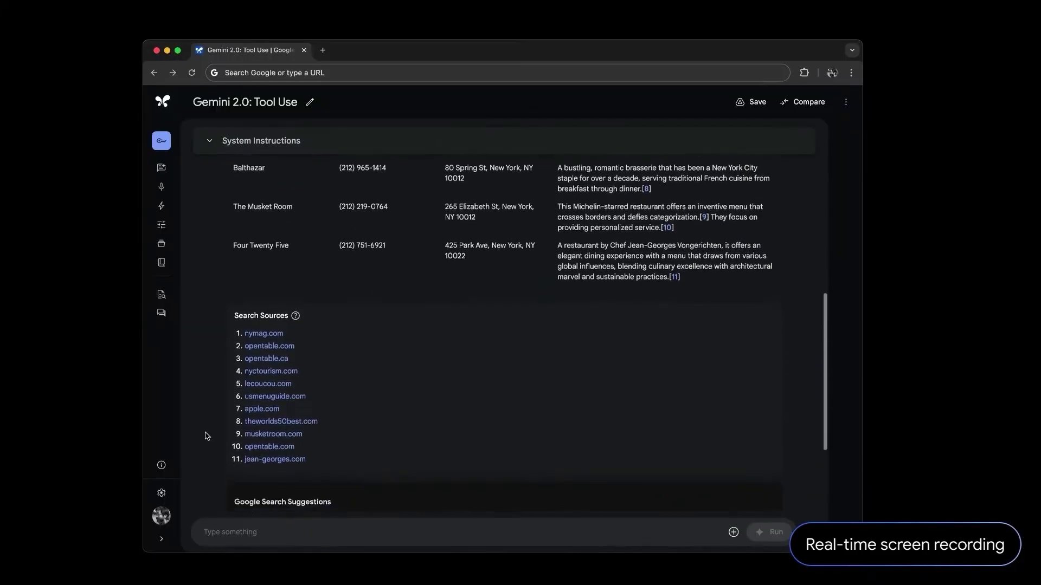
scroll(206, 435, down, 4)
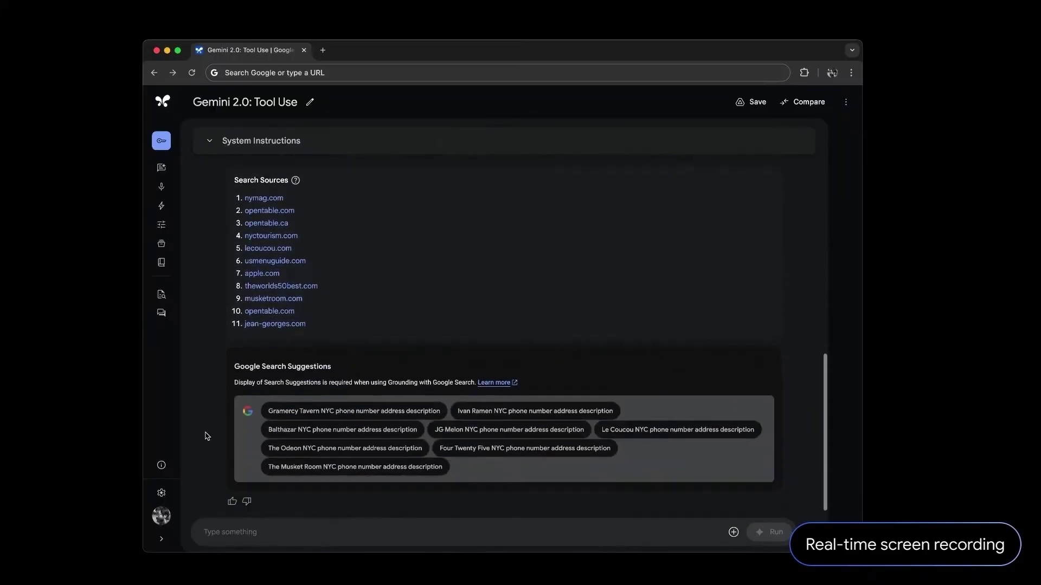
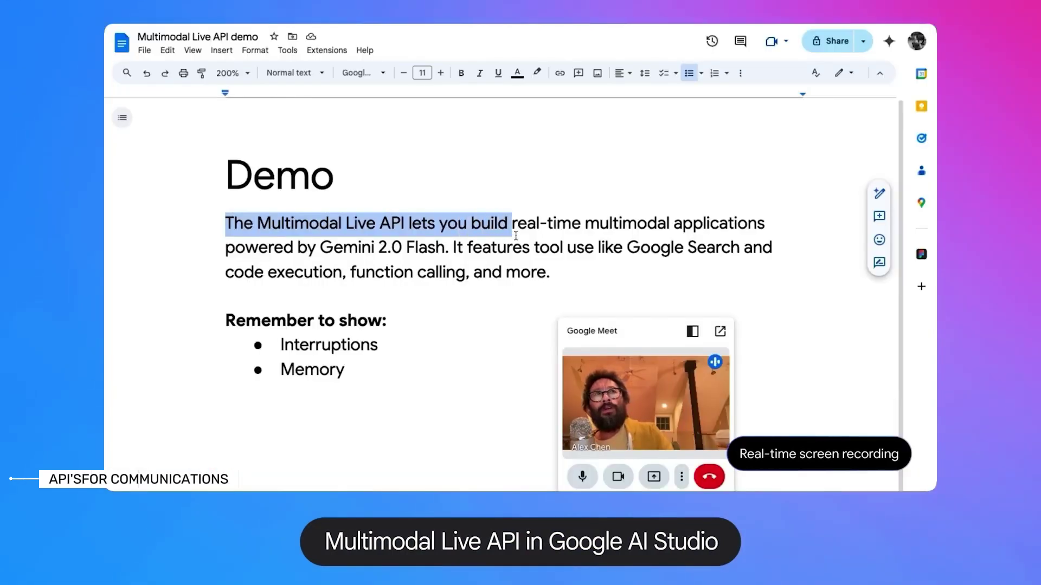
- Highlight the whole opening Multimodal Live API paragraph under 'Demo' in the shared document
drag(516, 236, 555, 269)
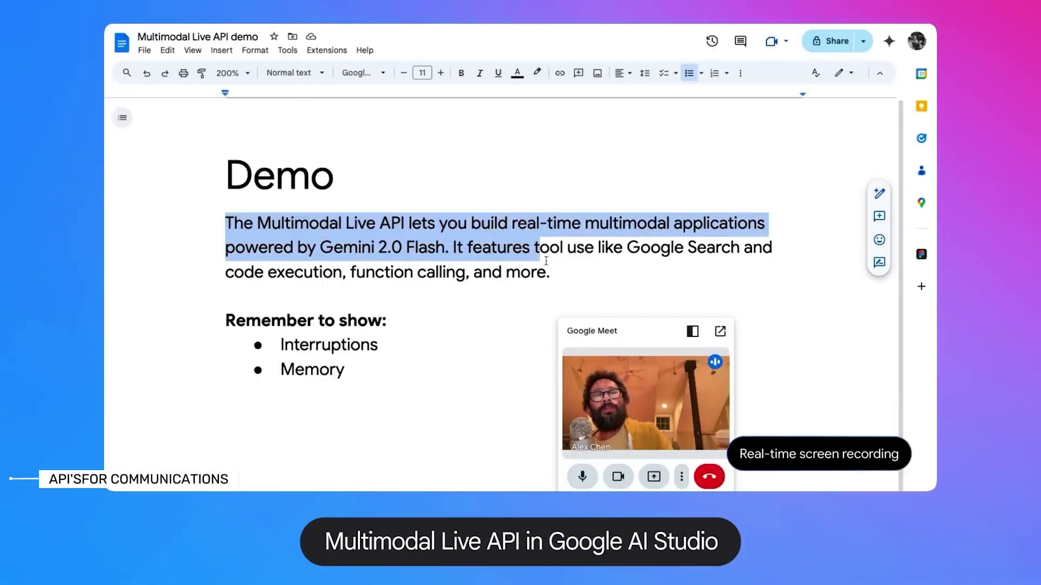